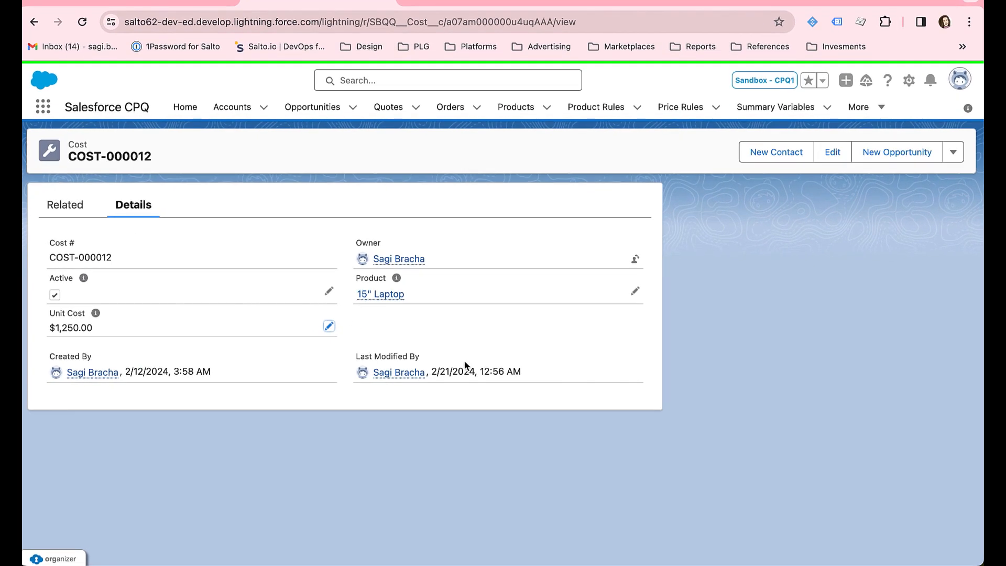
Set the unit cost of cost record COST-000012 to 1450 and save the record.
click(328, 326)
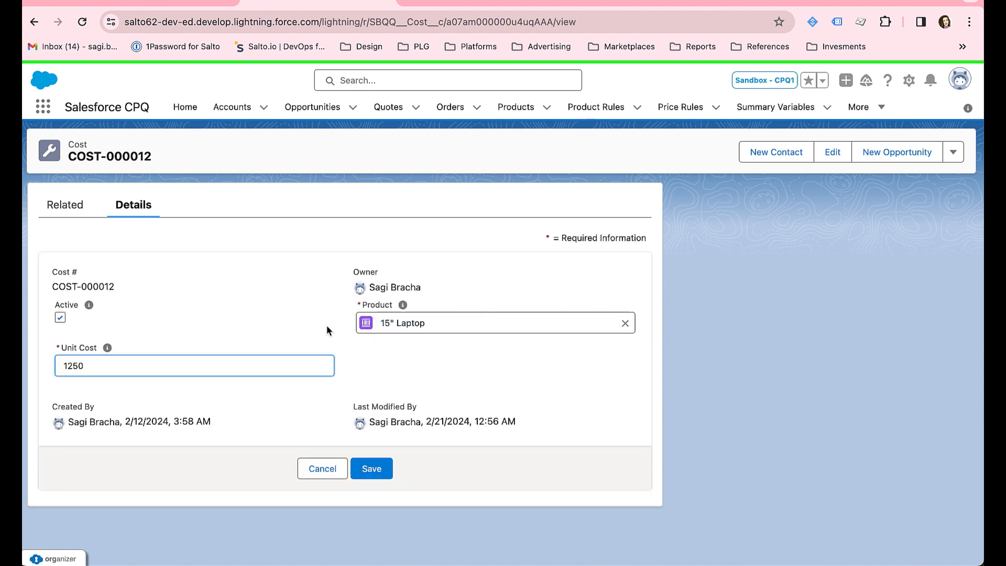
click(71, 366)
key(BackSpace)
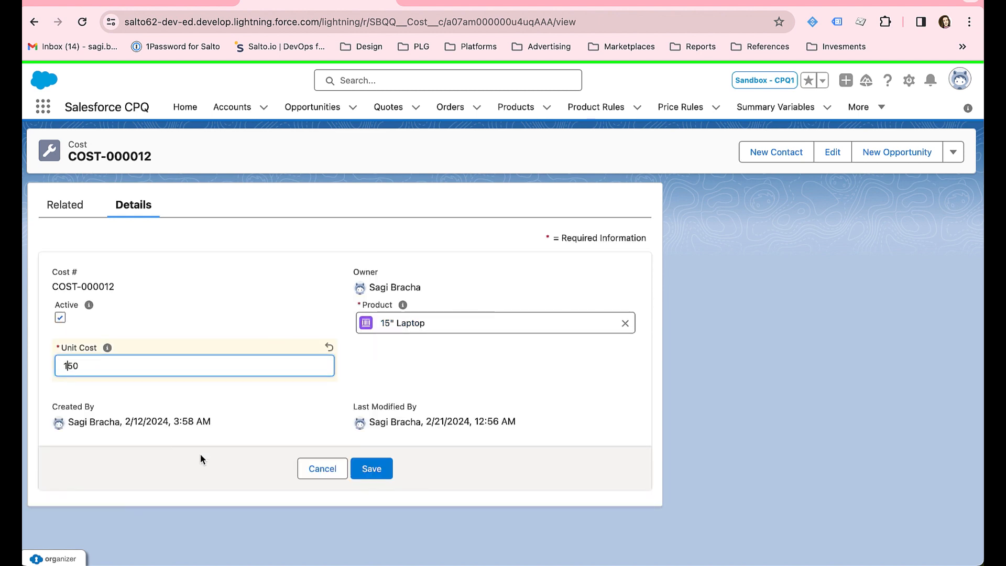
text(4)
click(373, 470)
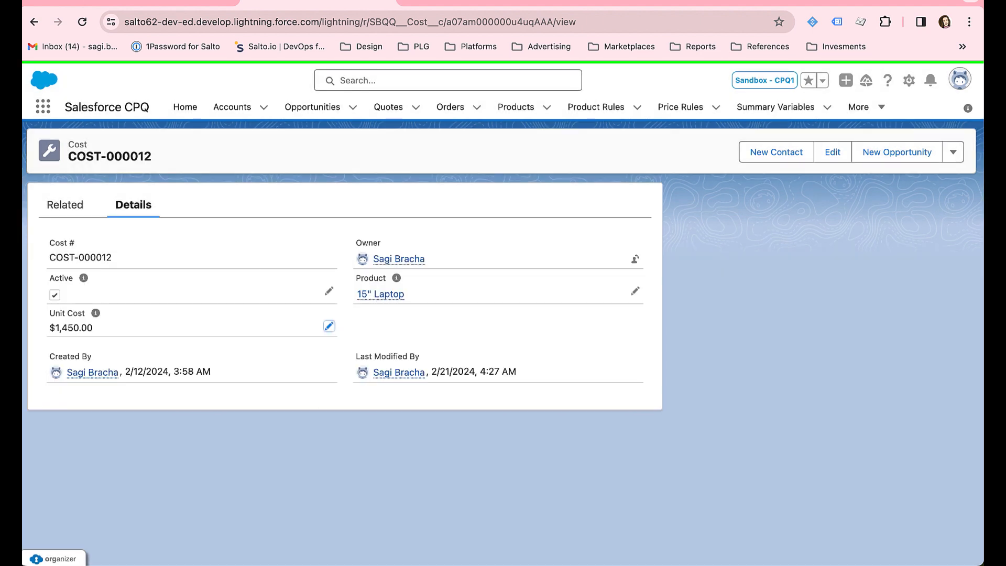
Switch to Salto and fetch the latest configuration of the CPQ Sandbox environment.
click(157, 2)
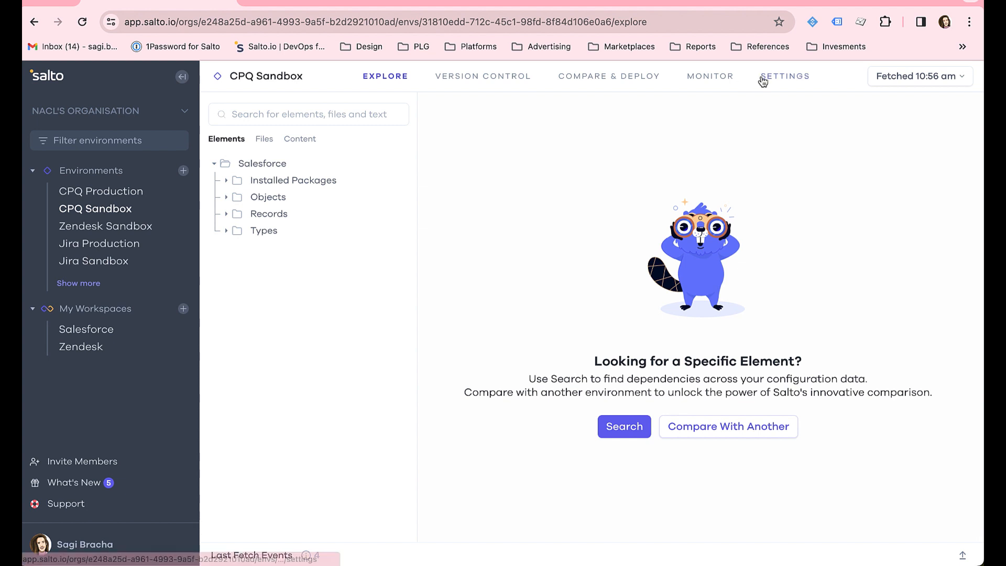
click(911, 79)
scroll(859, 270, down, 1)
click(838, 331)
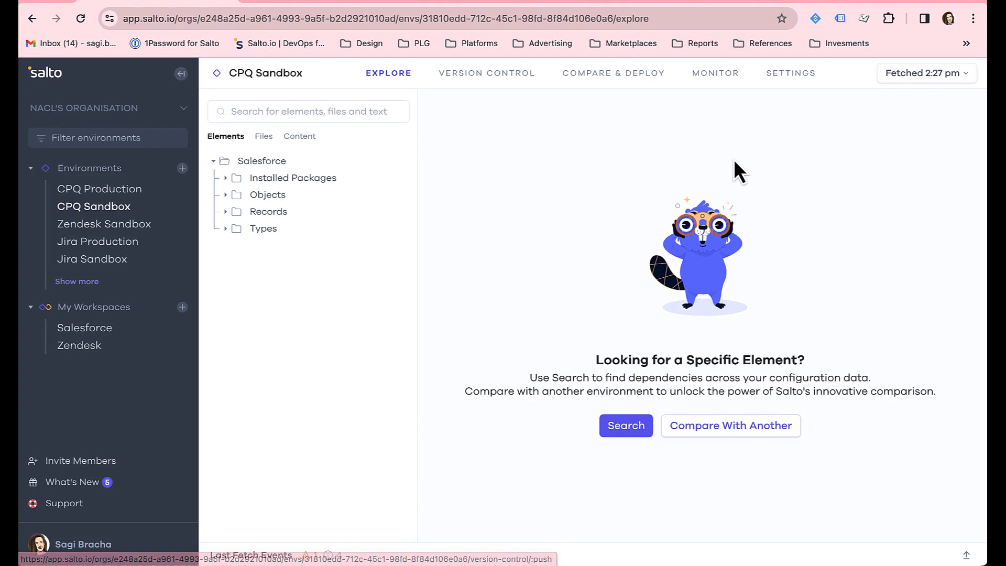
Search the CPQ Sandbox elements for "laptop" and open the LAPTOP15 Hardware 15" Laptop product record.
click(277, 108)
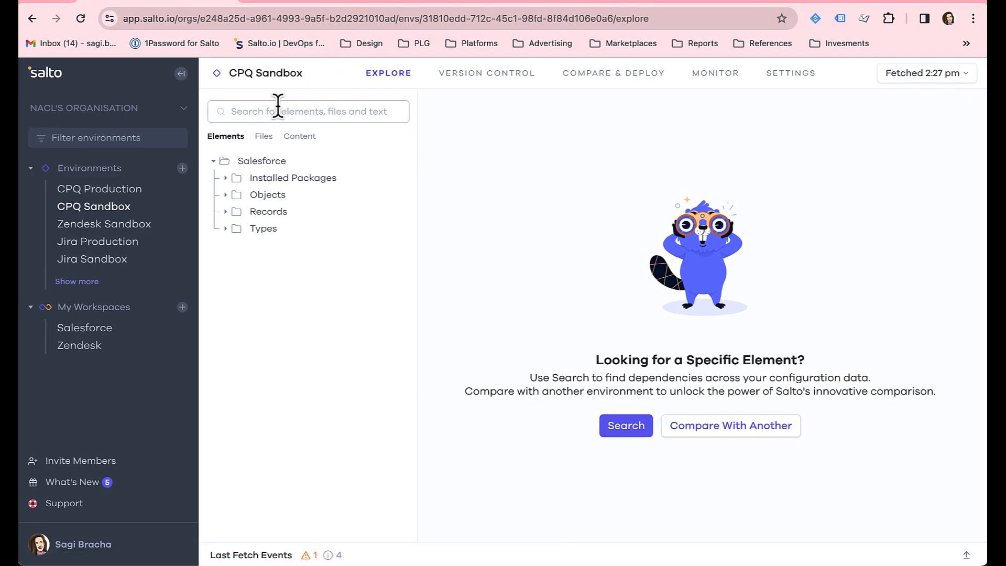
text(l)
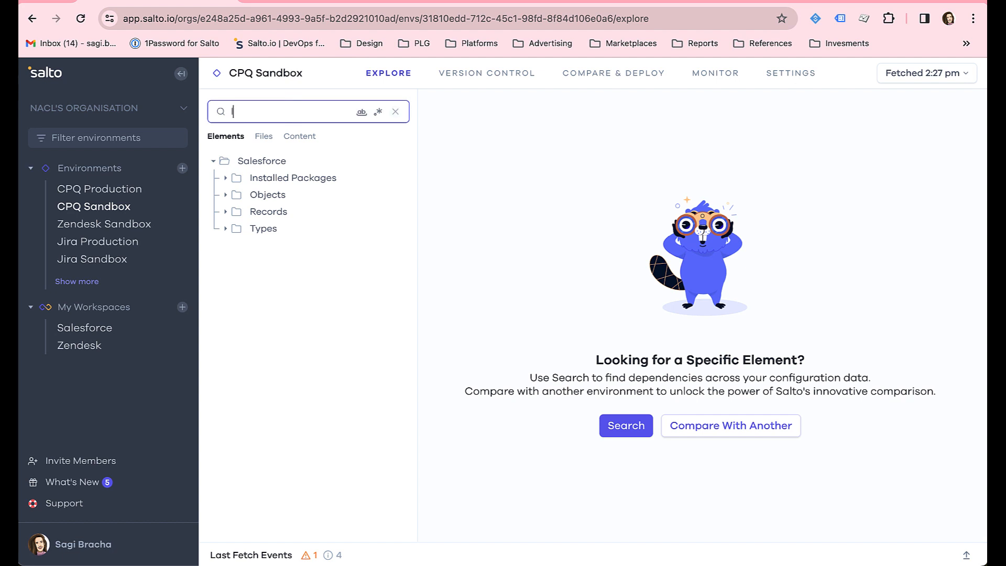
text(aptop)
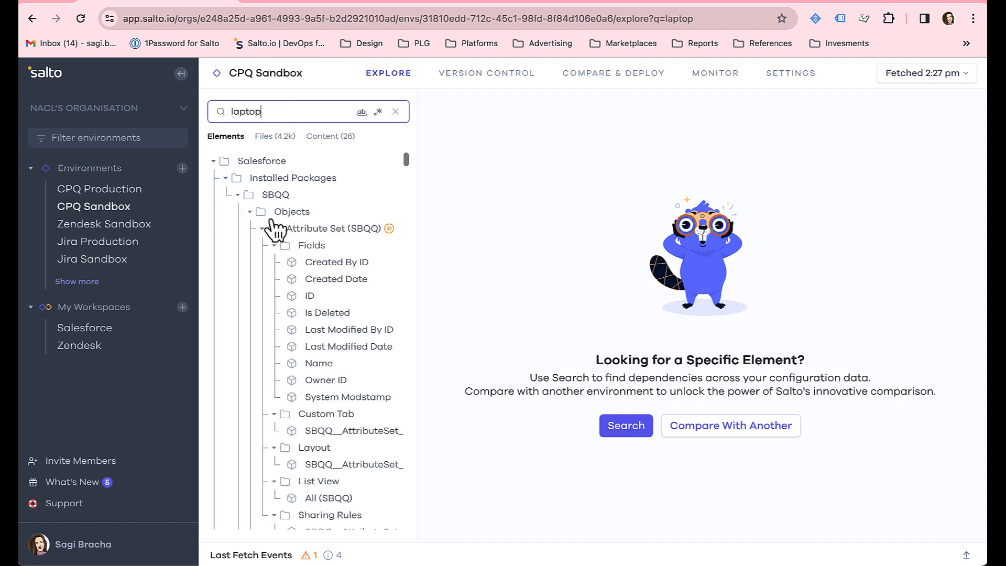
click(283, 401)
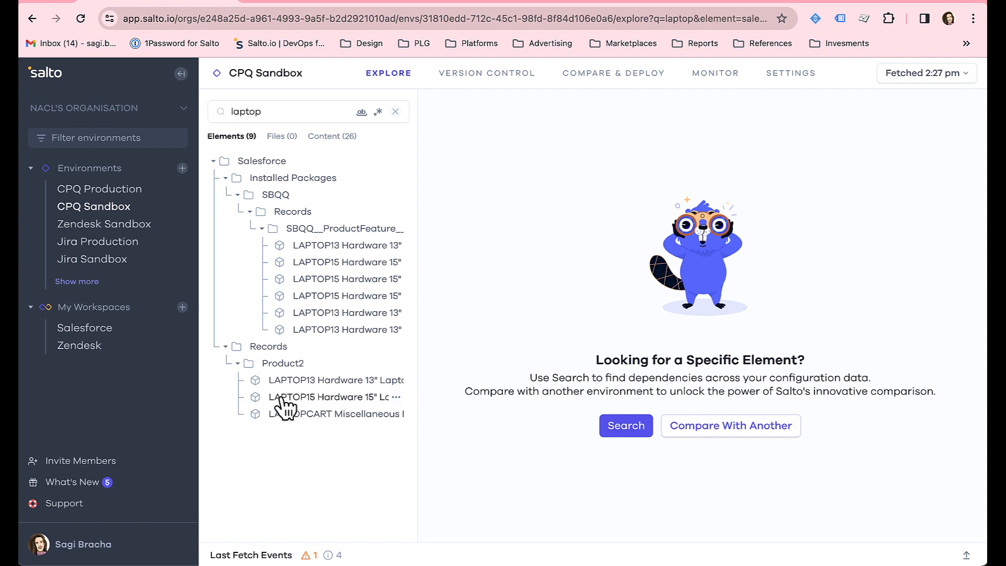
Open the COST-000012.SBQQ__Product__c reference from the laptop product's dependencies.
scroll(579, 407, down, 5)
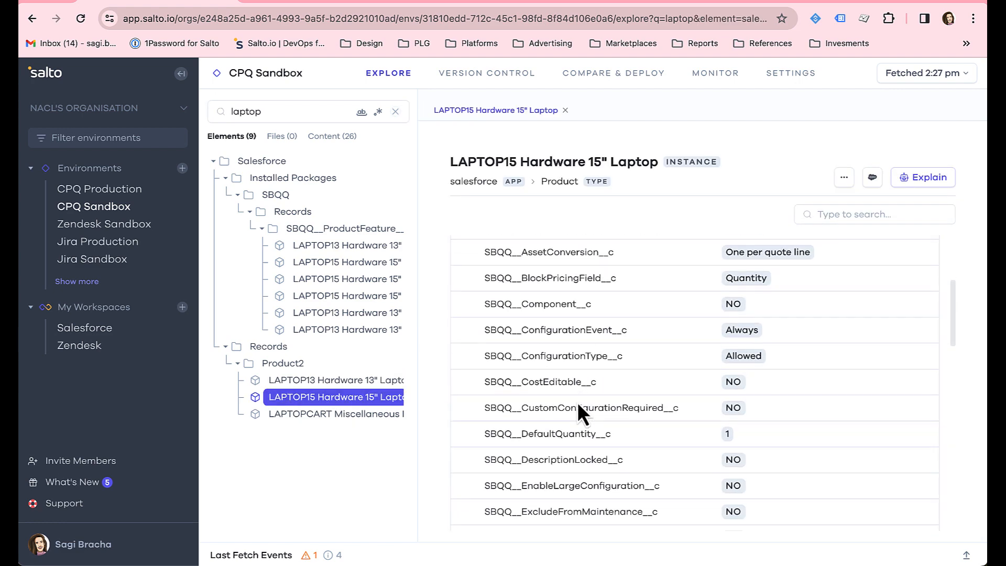
scroll(577, 401, down, 10)
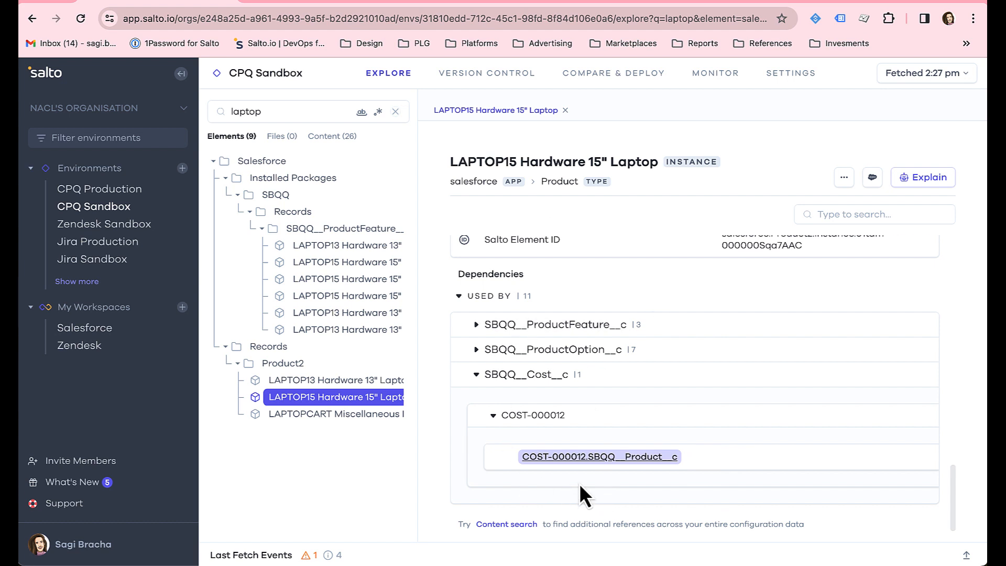
click(577, 458)
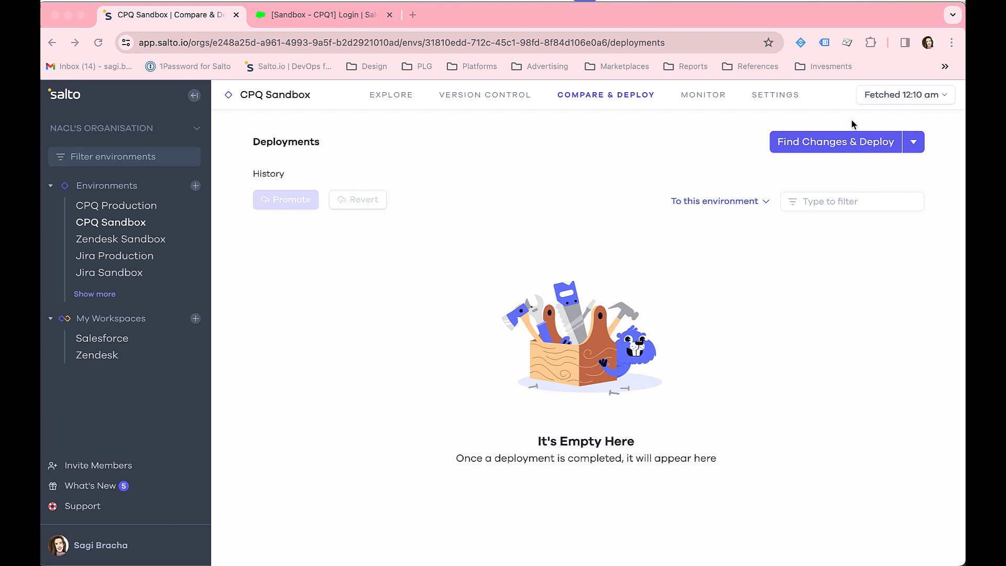
Start a new CPQ Sandbox deployment using the "Find environment changes & deploy" method.
click(913, 142)
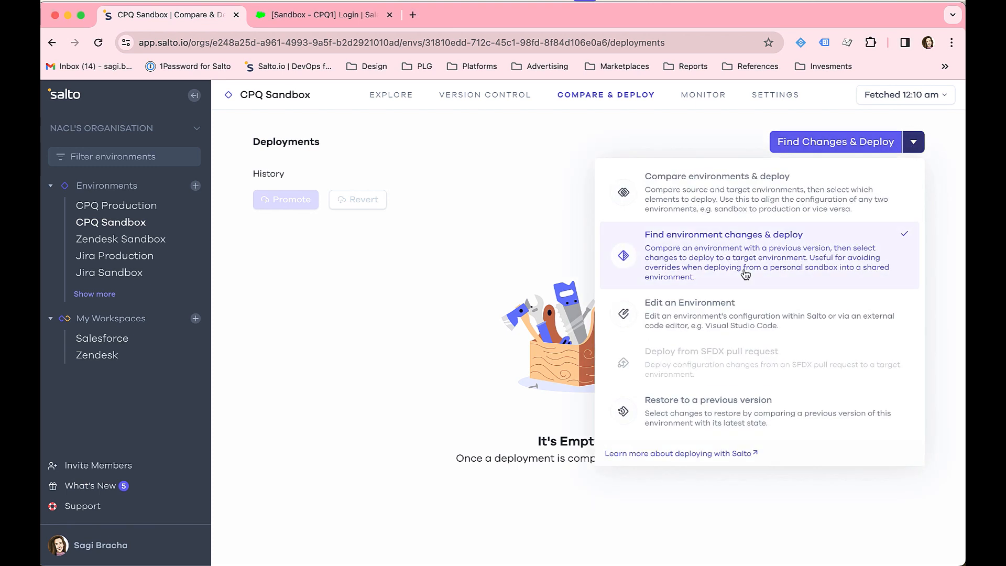
click(682, 266)
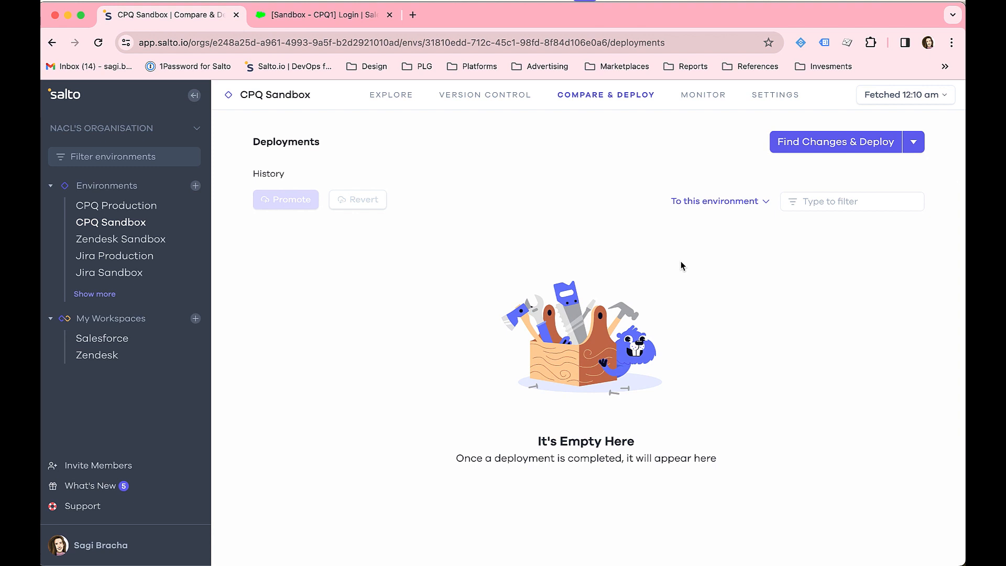
click(833, 140)
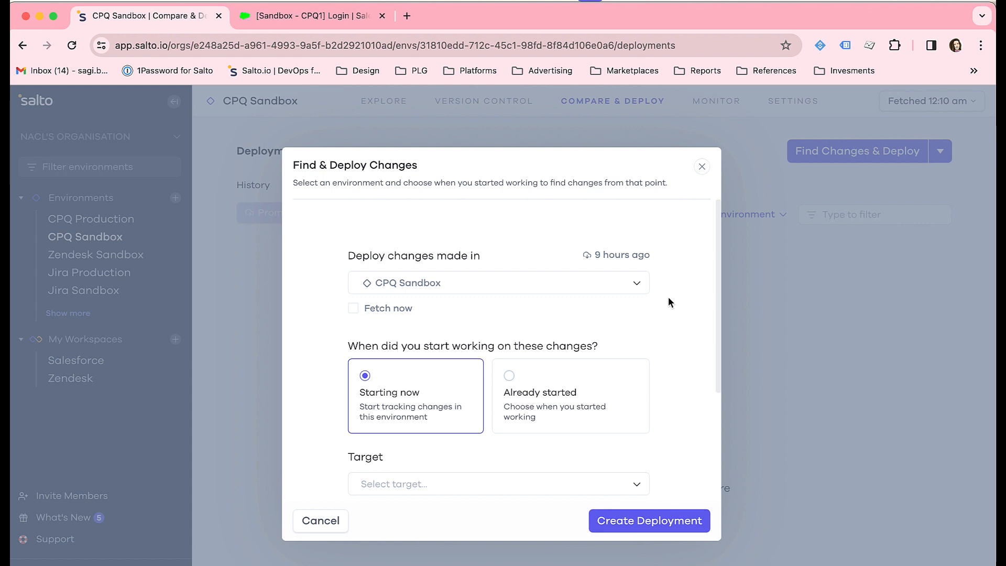
Mark the changes as already started, using yesterday's 12:10 am snapshot of CPQ Sandbox as the starting point.
scroll(581, 430, down, 1)
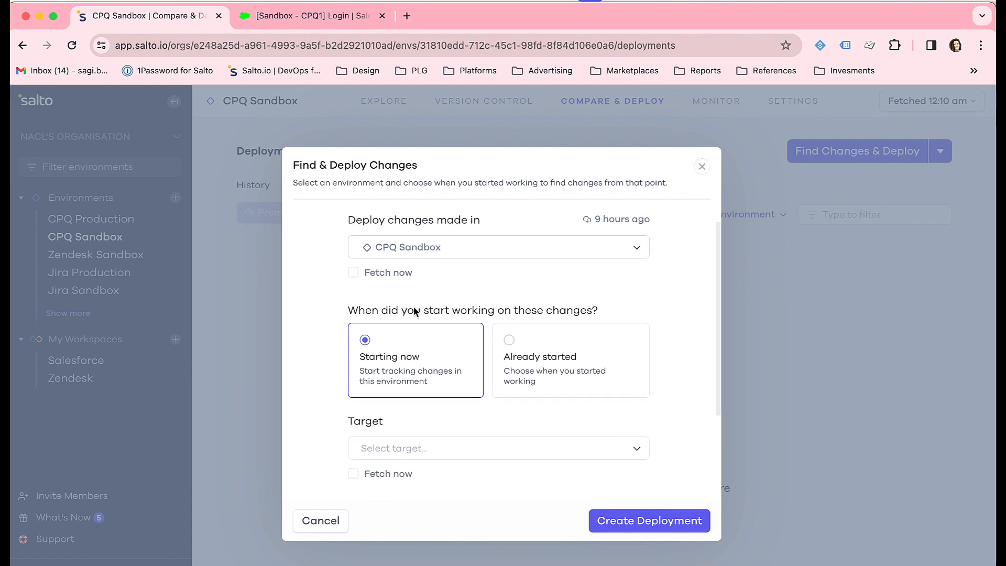
click(539, 352)
click(539, 406)
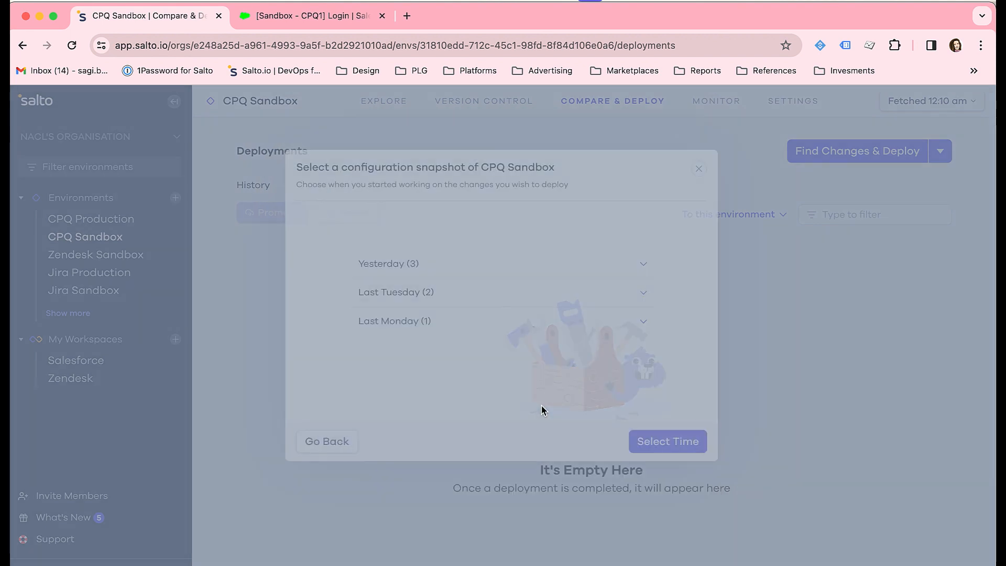
click(455, 264)
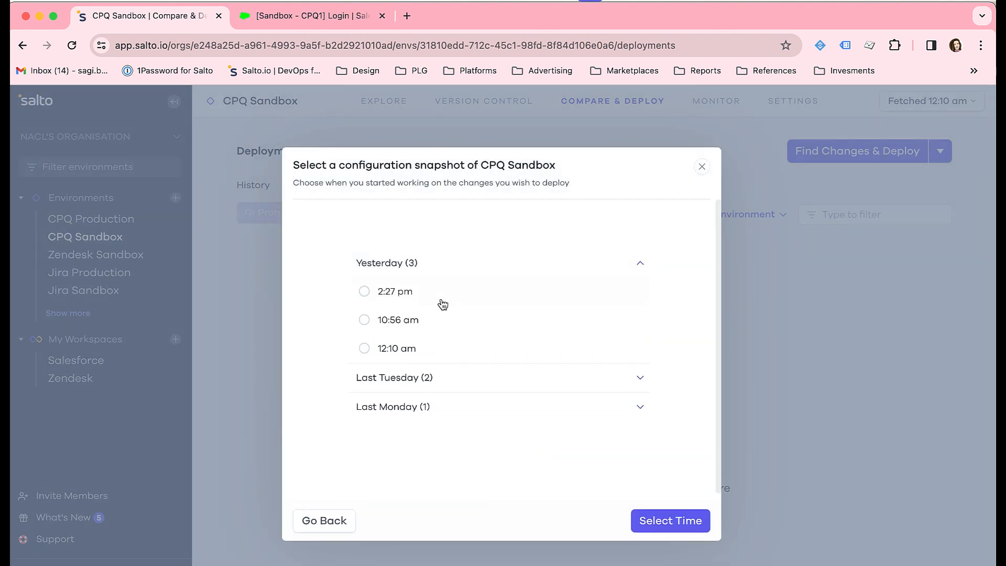
click(400, 350)
click(674, 526)
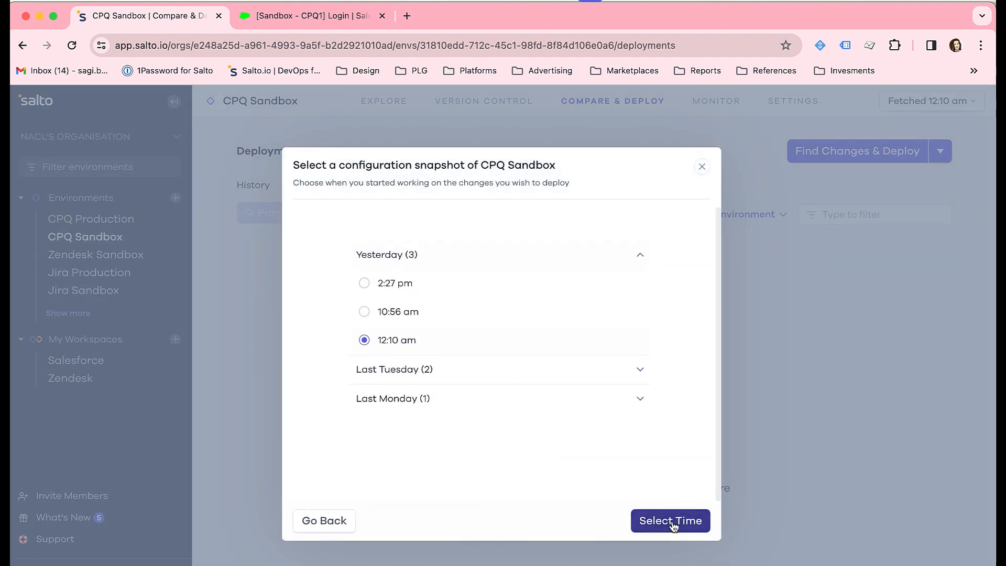
Choose CPQ Production as the deployment's target environment.
scroll(578, 417, down, 2)
click(577, 417)
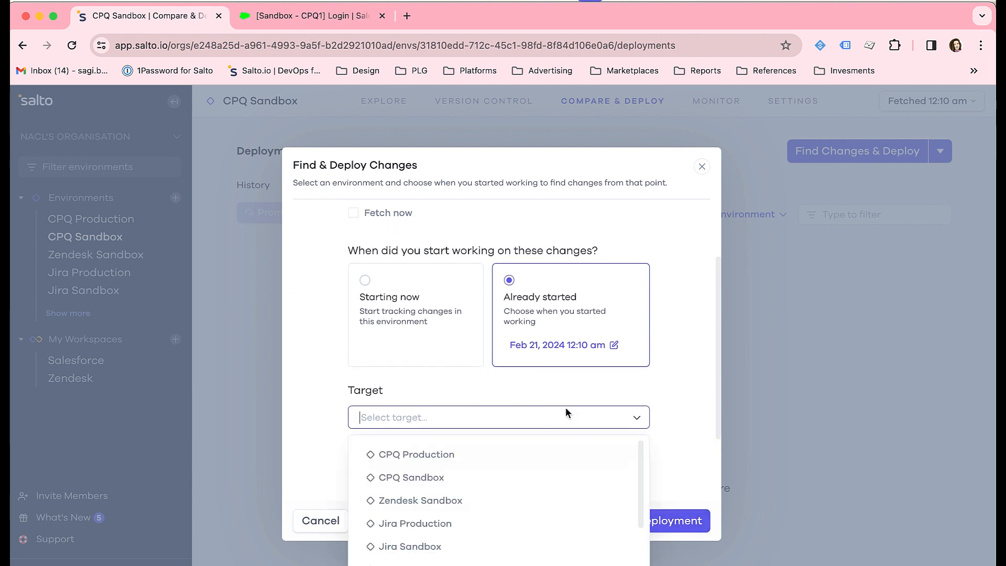
click(476, 451)
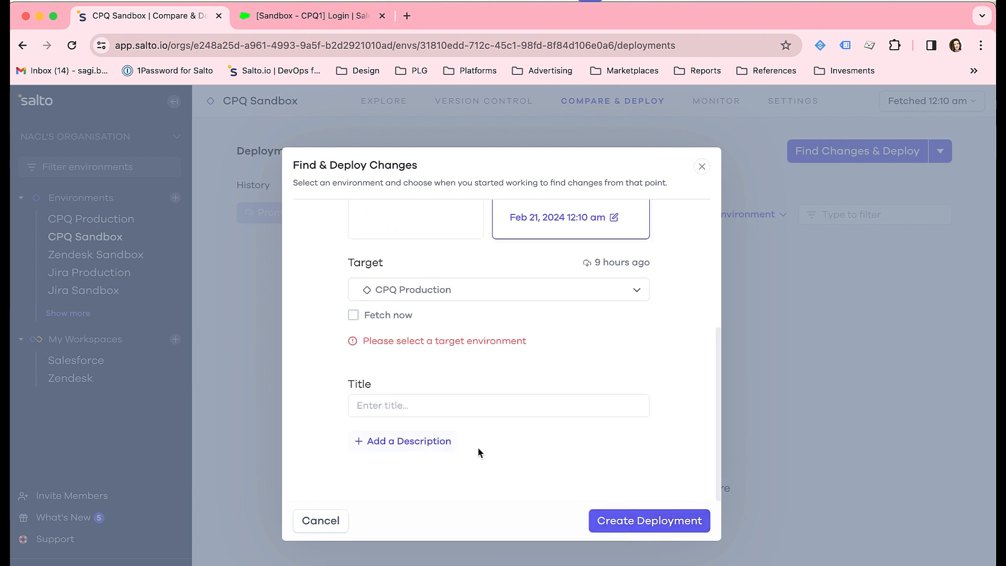
Title the deployment "Laptop 15" Cost Update" and create it.
click(461, 406)
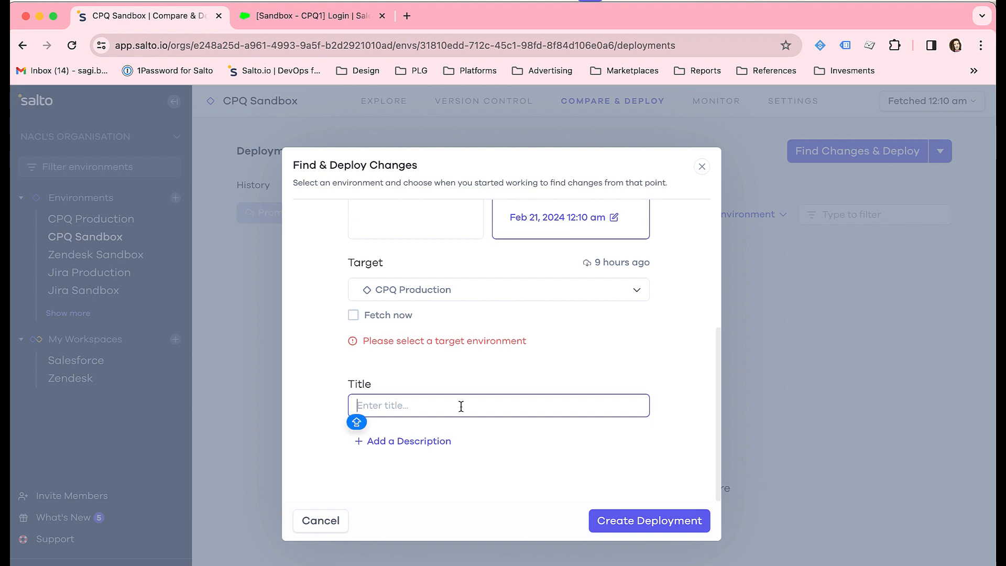
text(4aprop)
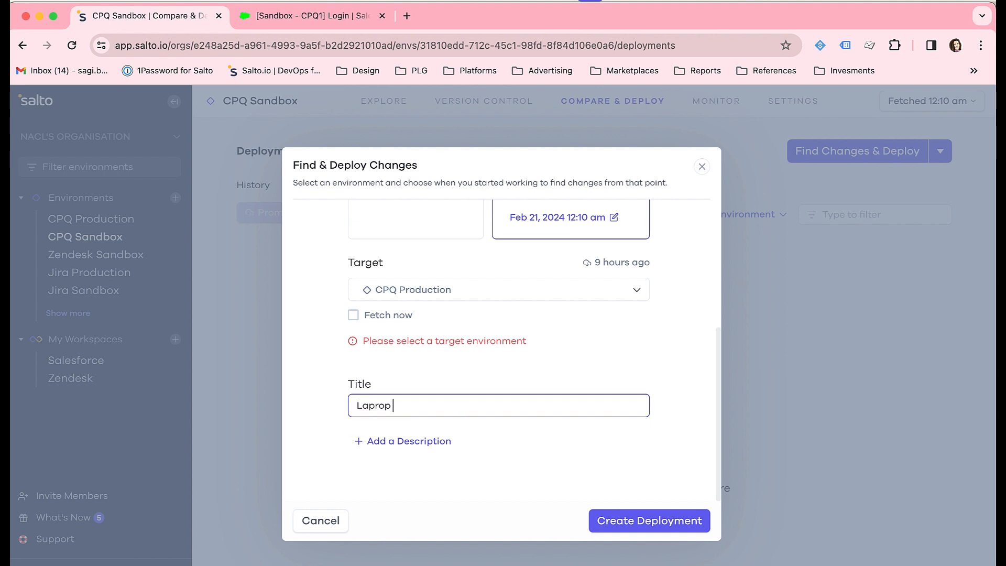
key(BackSpace)
key(BackSpace)
key(BackSpace)
key(BackSpace)
text(top 15" Cosr Update)
click(620, 526)
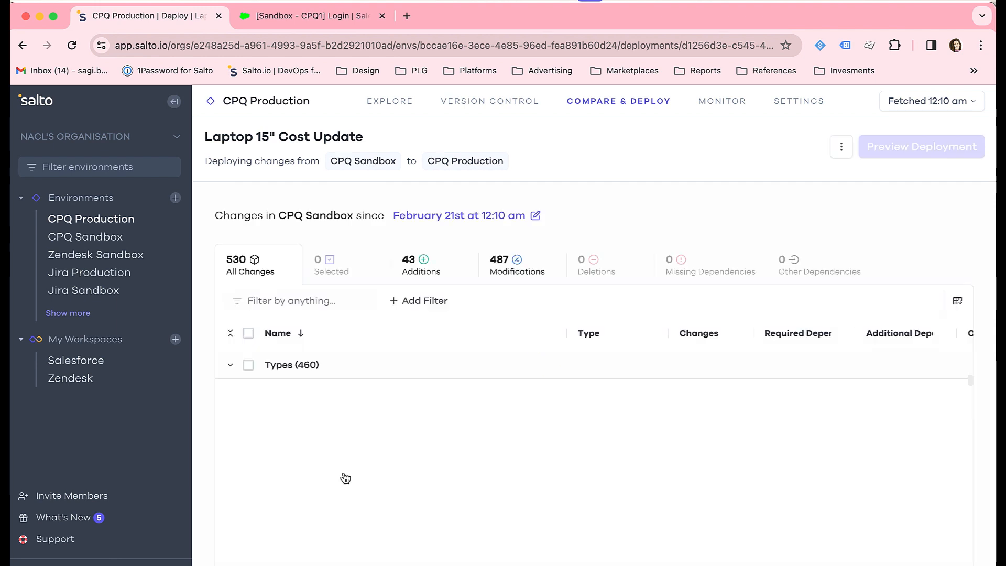
Filter the changes by "cost", select the COST-000012 change and preview the deployment.
click(303, 300)
text(cost)
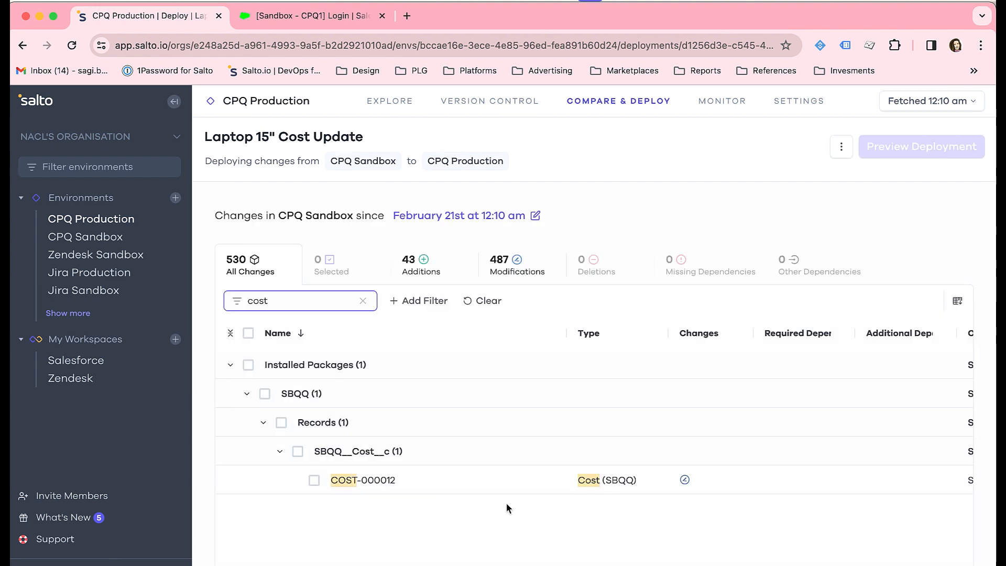
click(369, 481)
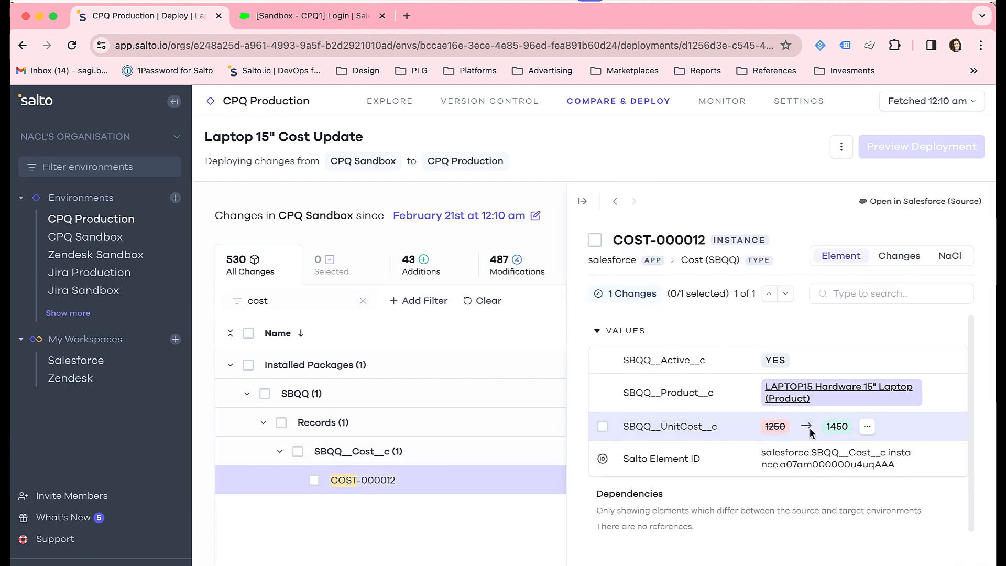
click(596, 241)
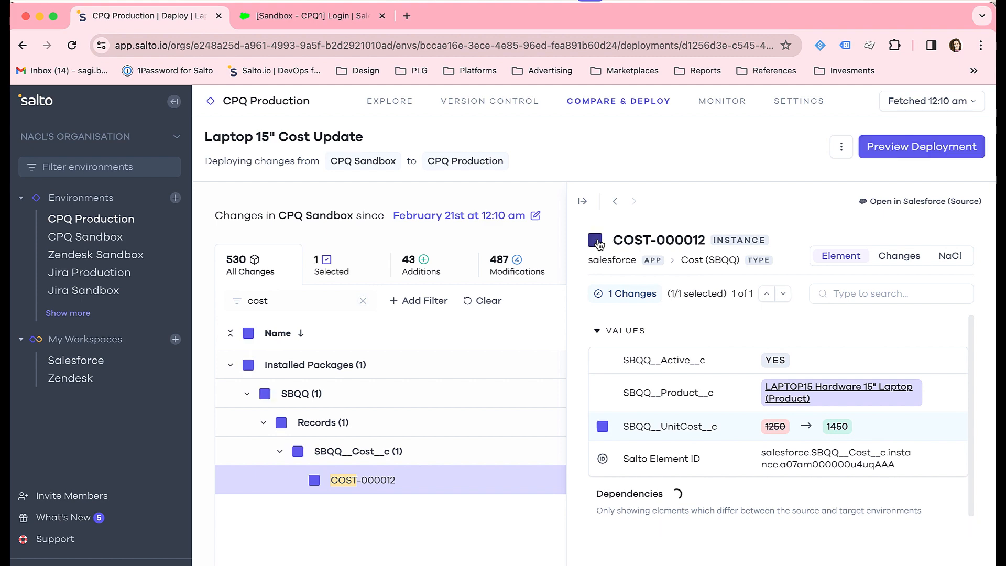
click(900, 151)
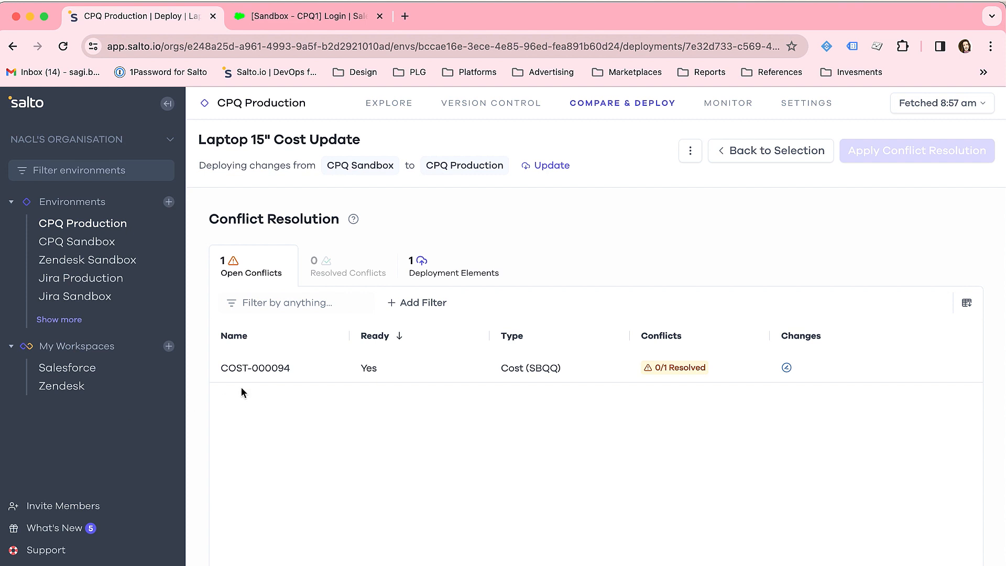
Open the resolution options for the SBQQ__UnitCost__c conflict in COST-000094.
click(240, 371)
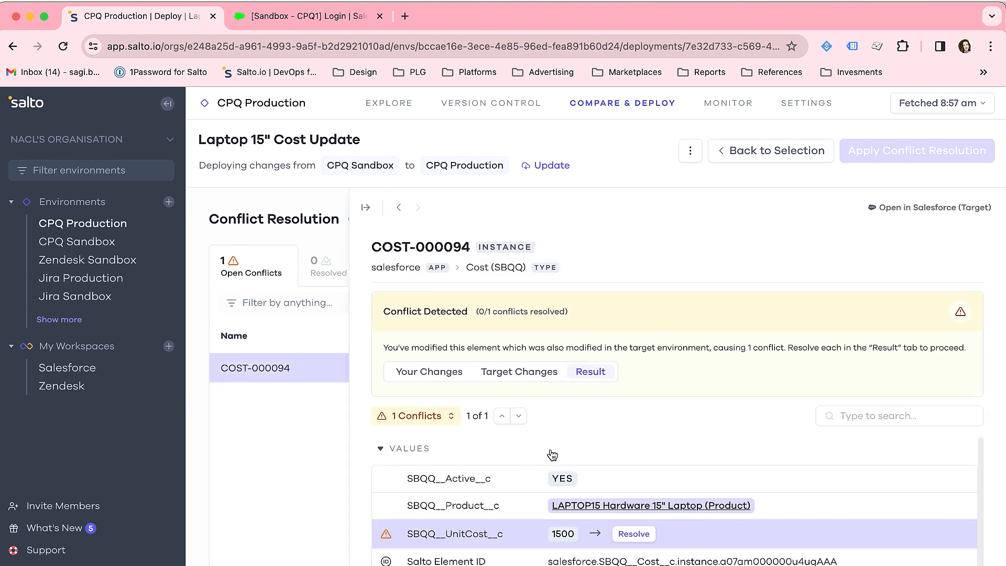
scroll(500, 467, down, 1)
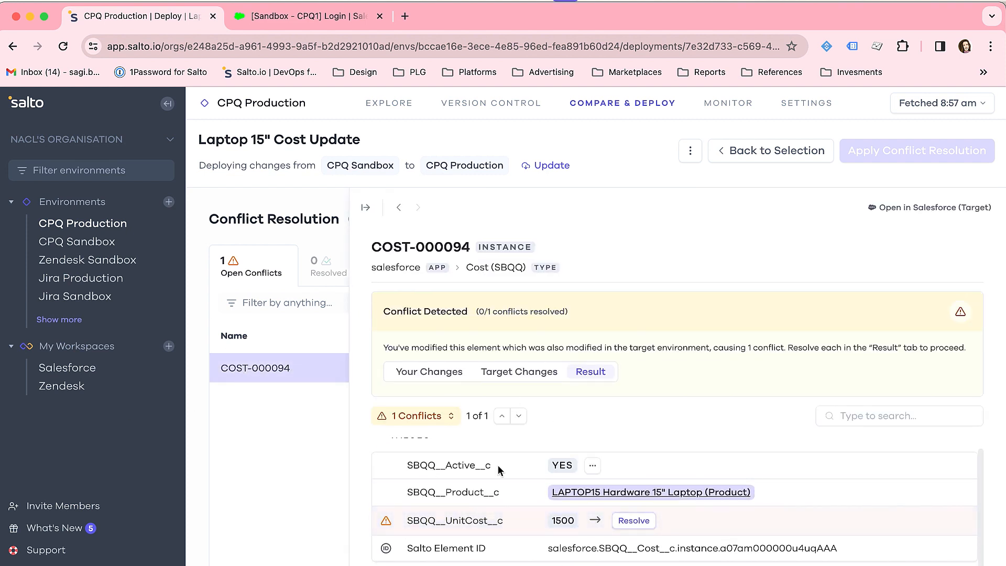
scroll(498, 470, down, 1)
click(637, 506)
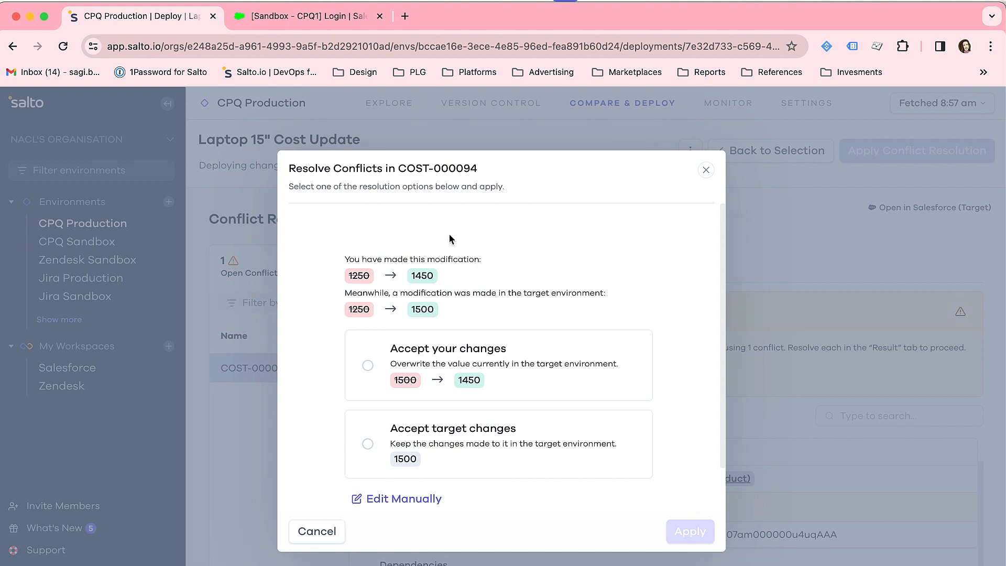
Resolve the unit cost conflict by accepting your changes, overwriting the target value with 1450.
scroll(451, 459, down, 1)
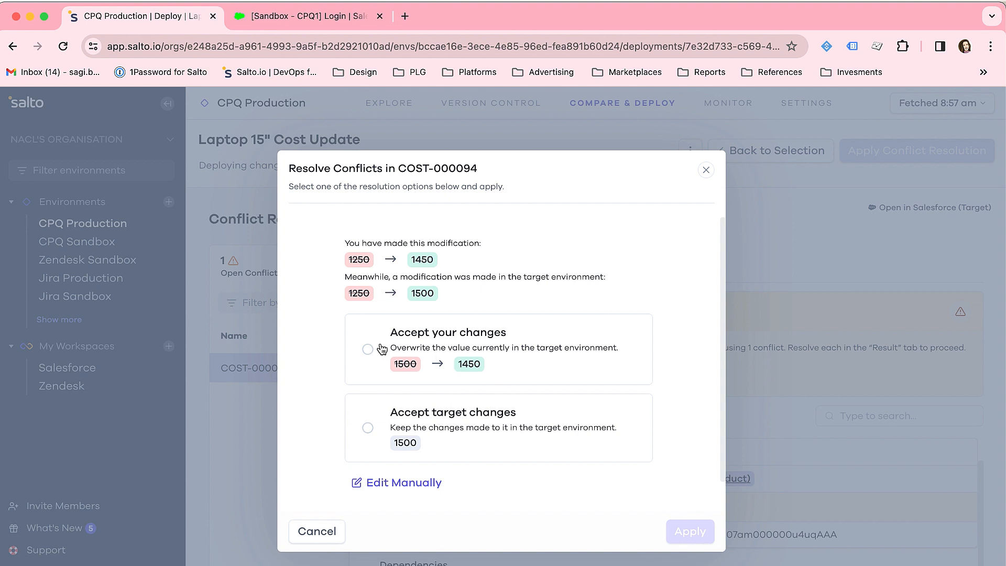
scroll(322, 365, down, 1)
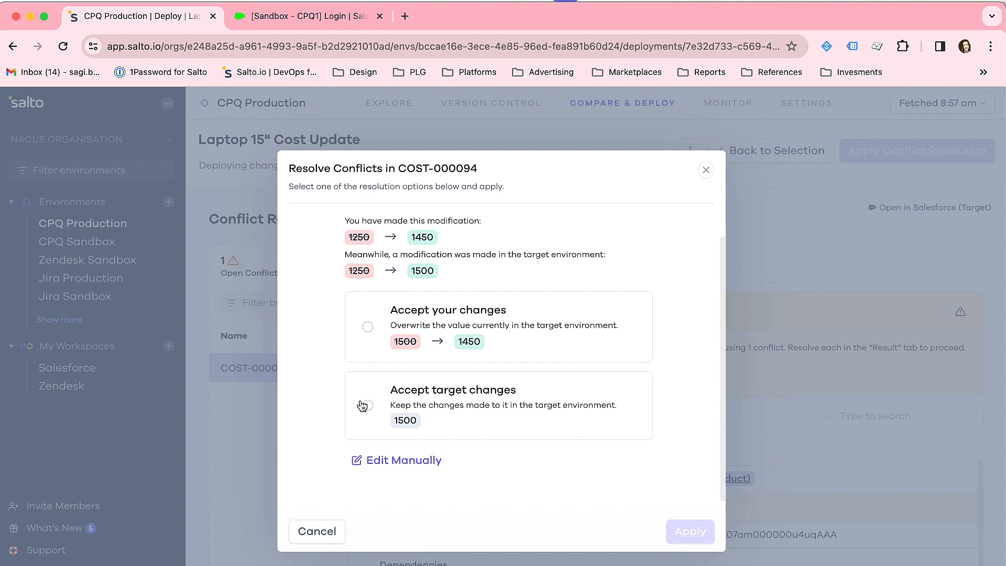
scroll(392, 435, down, 1)
click(413, 452)
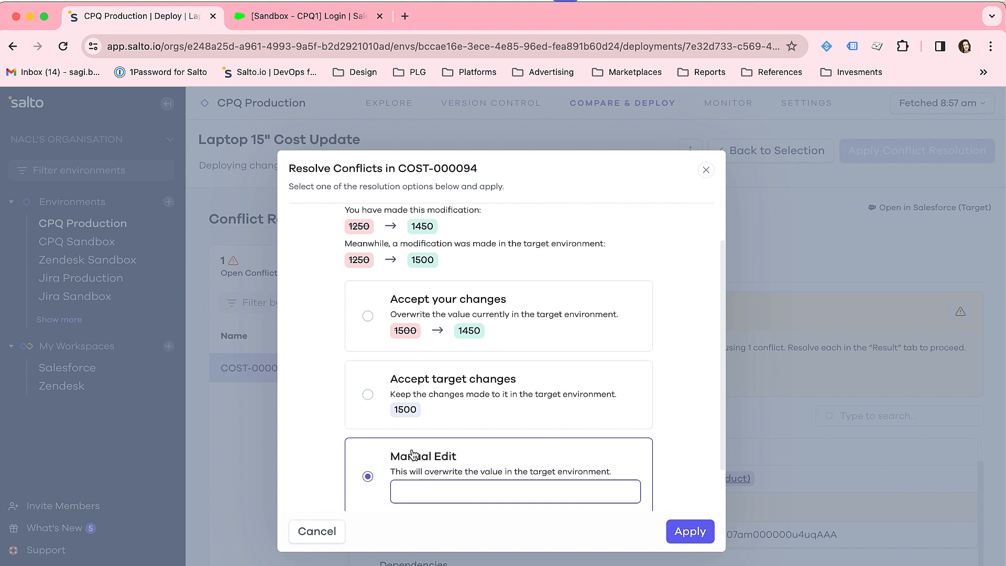
click(368, 316)
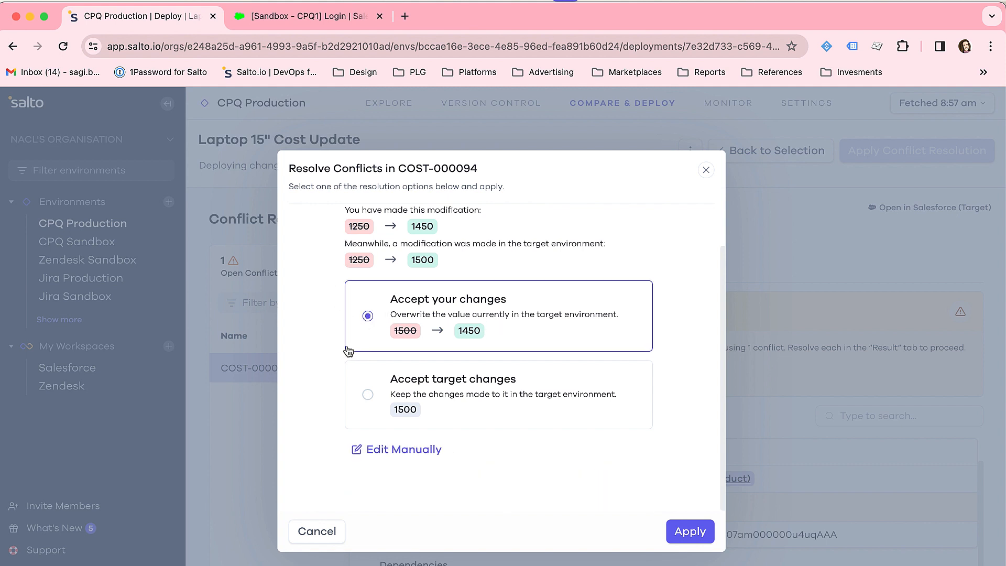
click(688, 533)
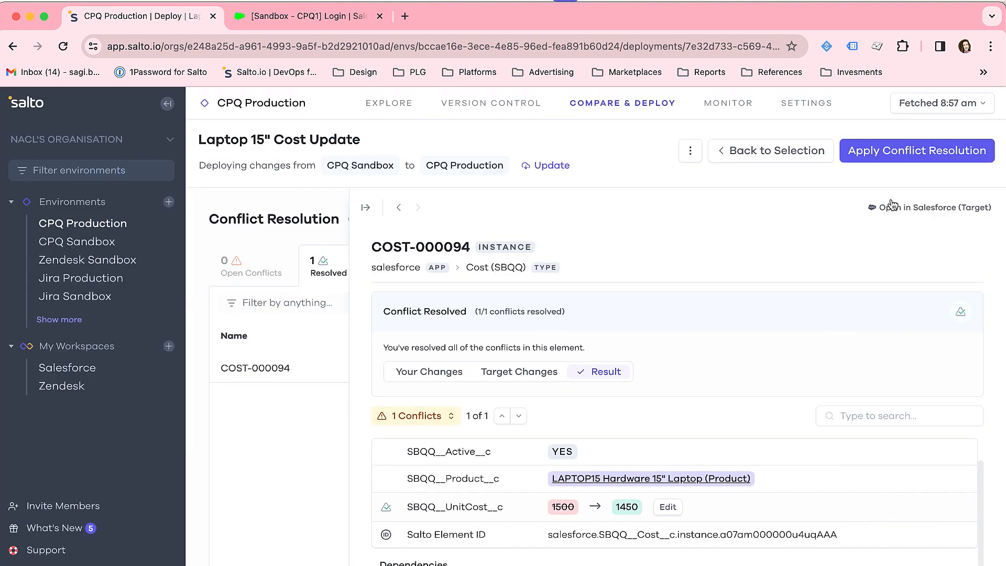
Apply the conflict resolution, review COST-000094 in the deployment preview and deploy it to CPQ Production.
click(913, 160)
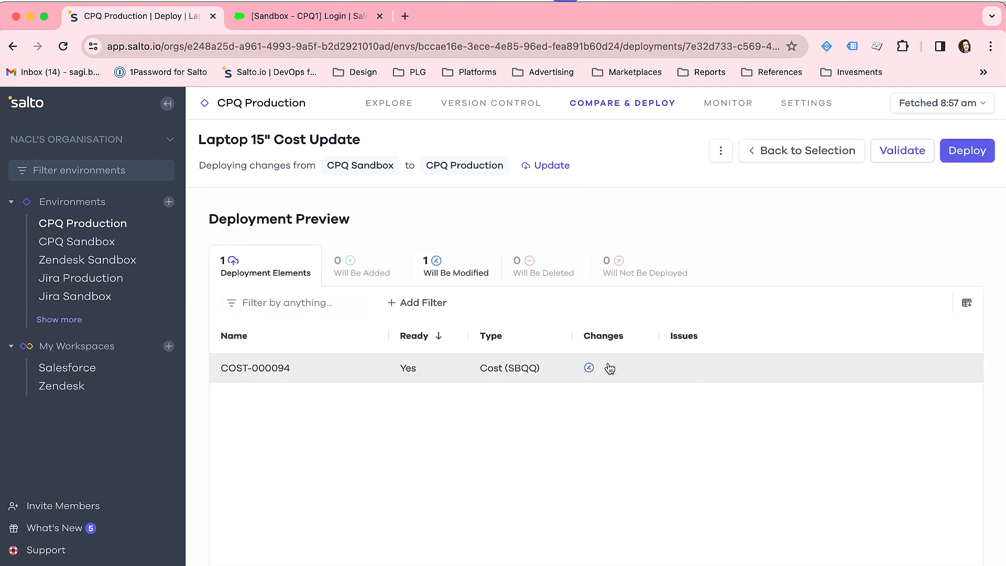
click(337, 373)
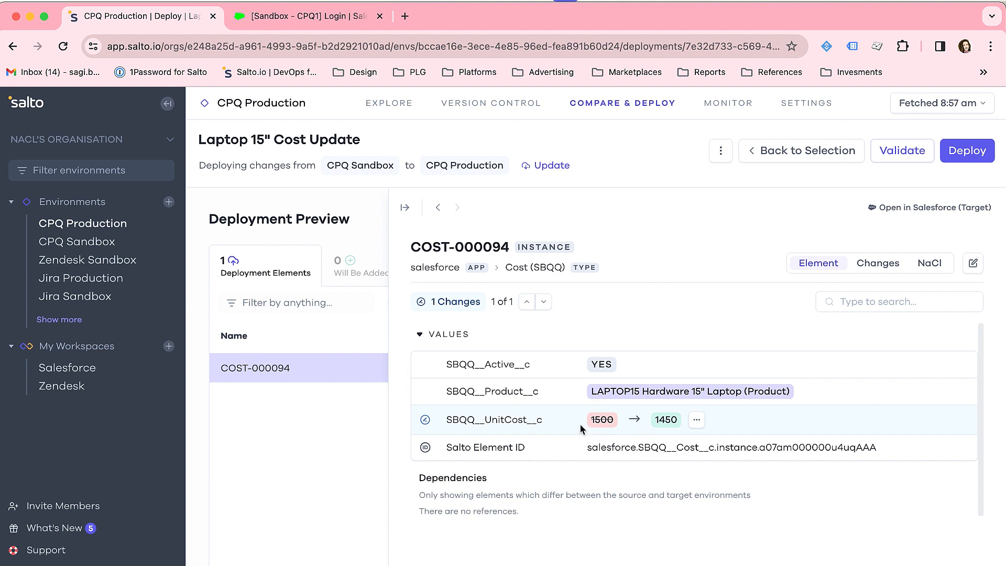
click(963, 152)
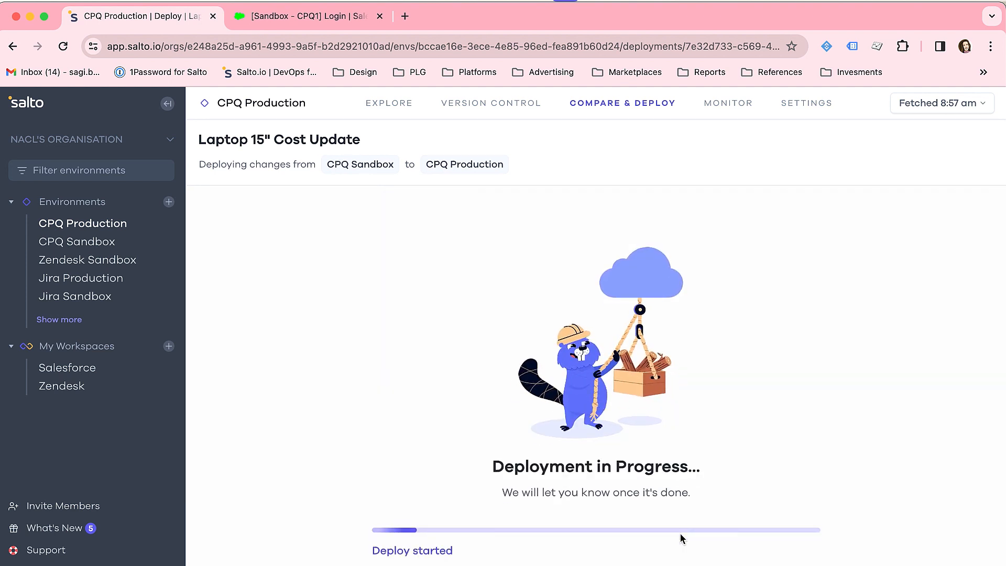